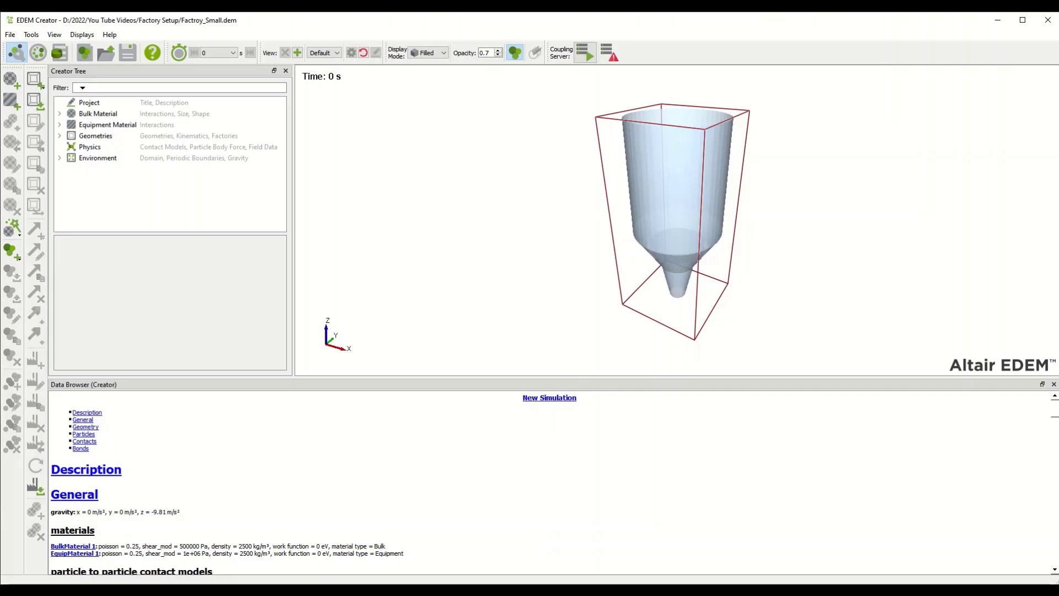
Select Cylinder_Upper, Funnel and Cylinder in the viewer, then the Small Factory disc seen from below.
left_click_drag(607, 204, 672, 127)
left_click(654, 166)
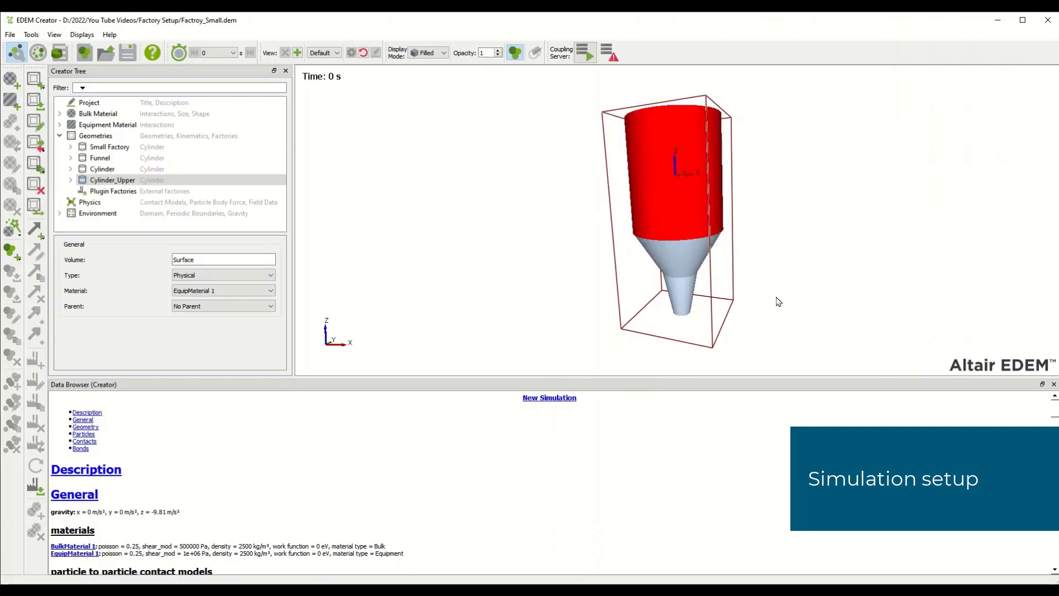
left_click(684, 255)
left_click(683, 302)
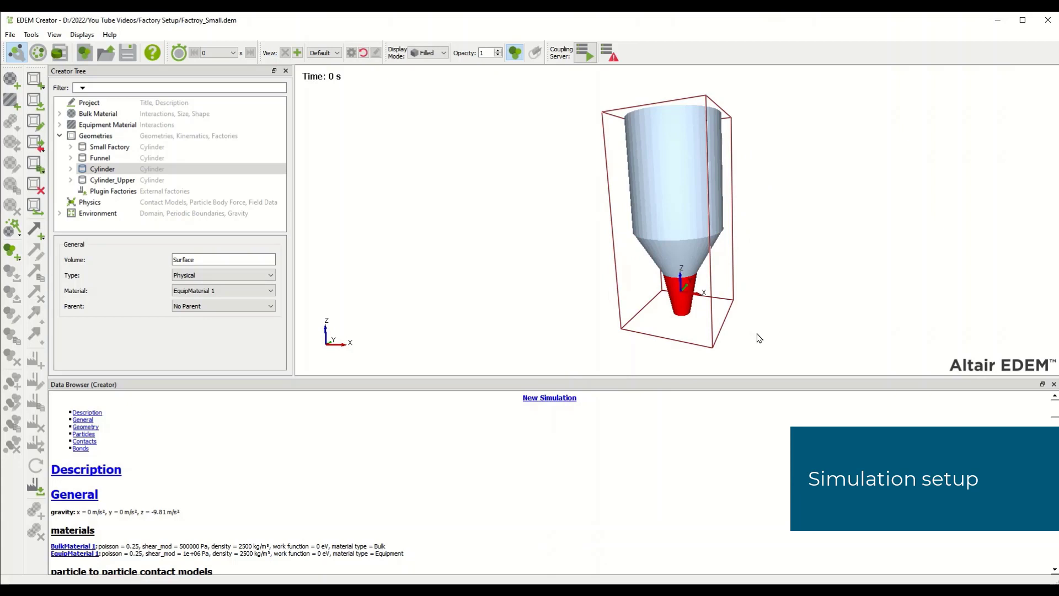
left_click_drag(353, 337, 661, 248)
left_click(680, 231)
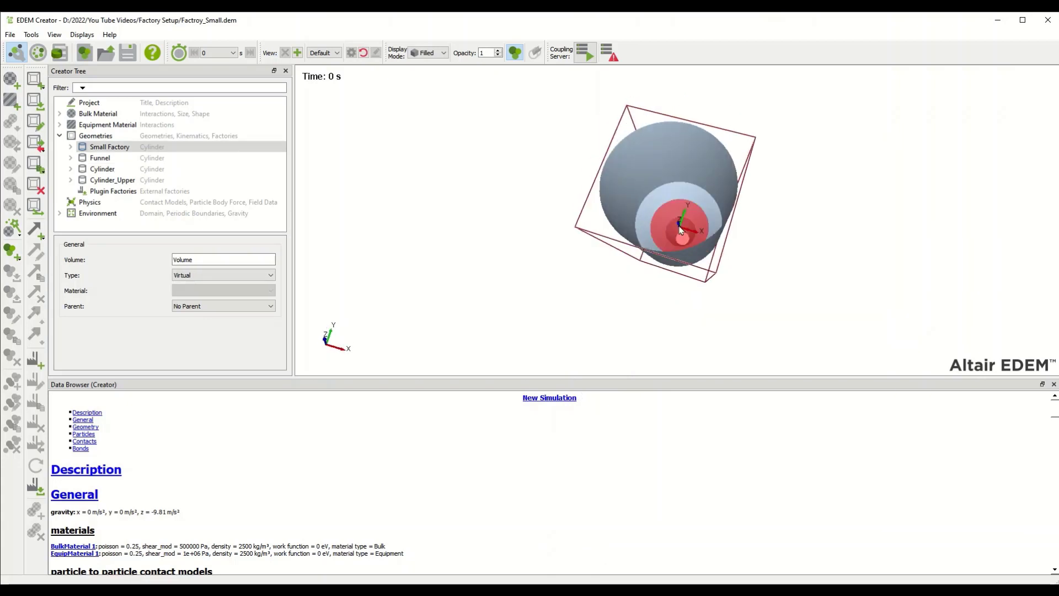
Open New Factory 1 under Small Factory and view its 60 kg/s target and -5 m/s Z velocity.
left_click(70, 146)
left_click(121, 188)
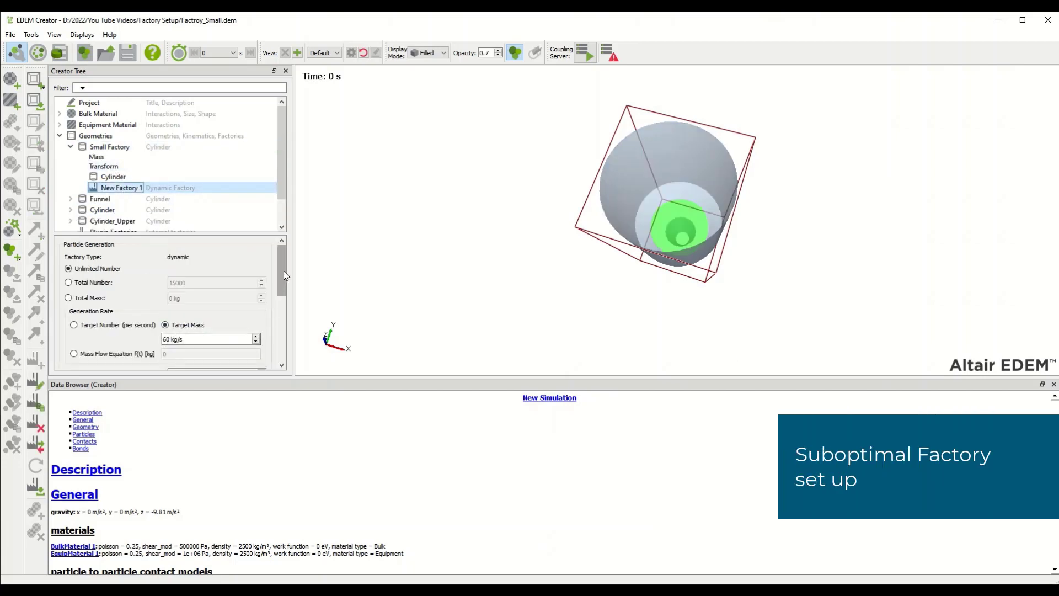
left_click_drag(285, 276, 283, 340)
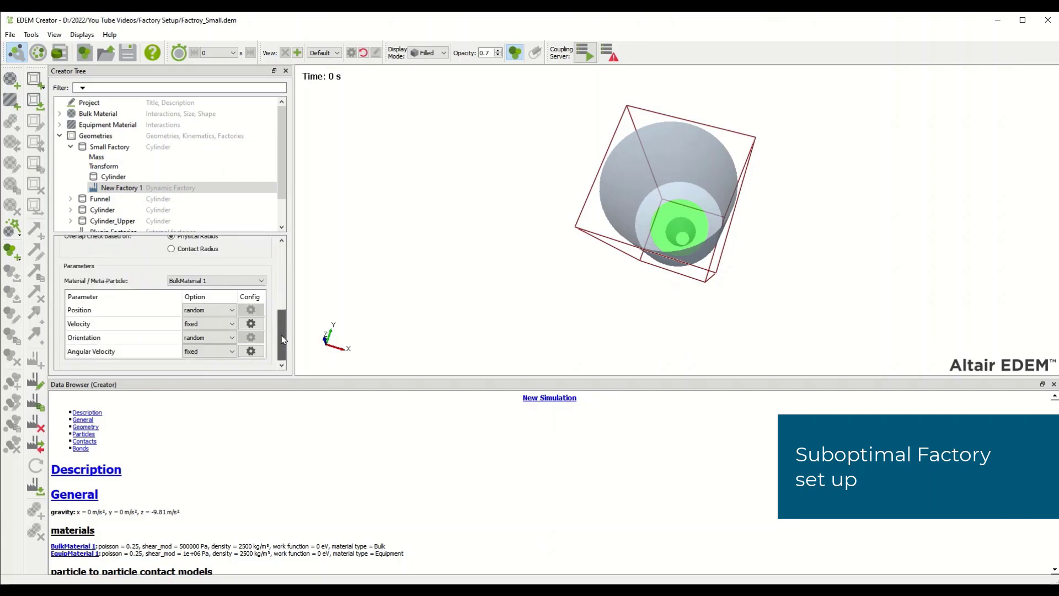
left_click(251, 324)
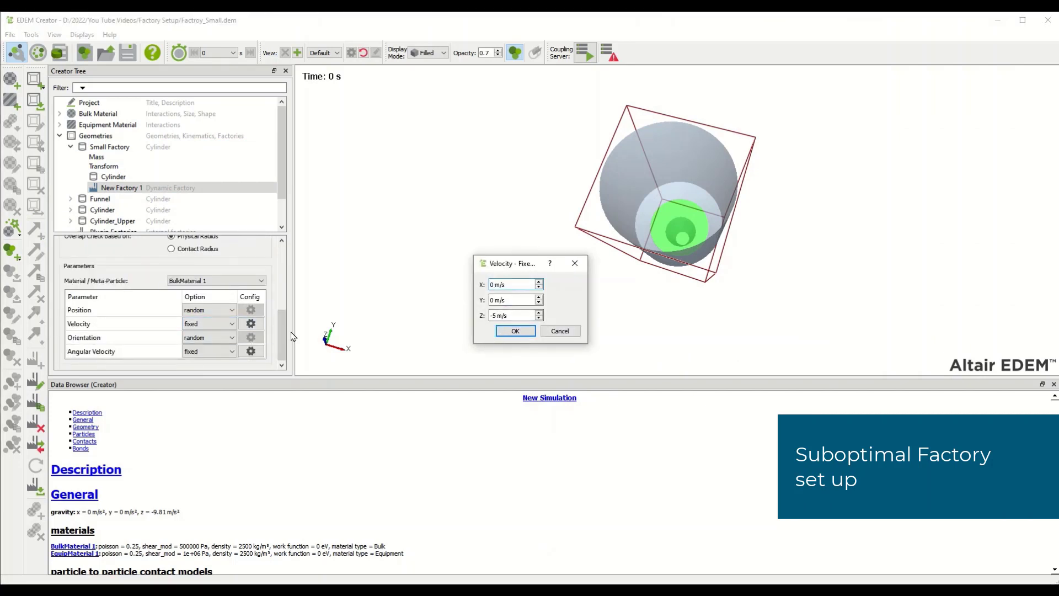
Cancel the velocity settings, view the silo from -X and switch Display Mode to Mesh.
left_click(572, 336)
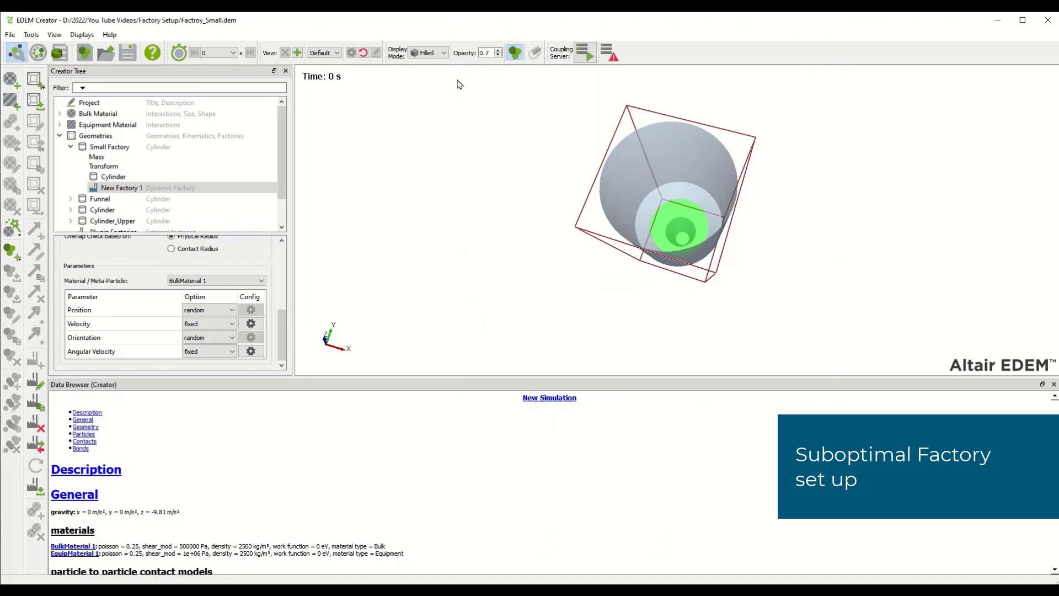
left_click(323, 53)
left_click(324, 92)
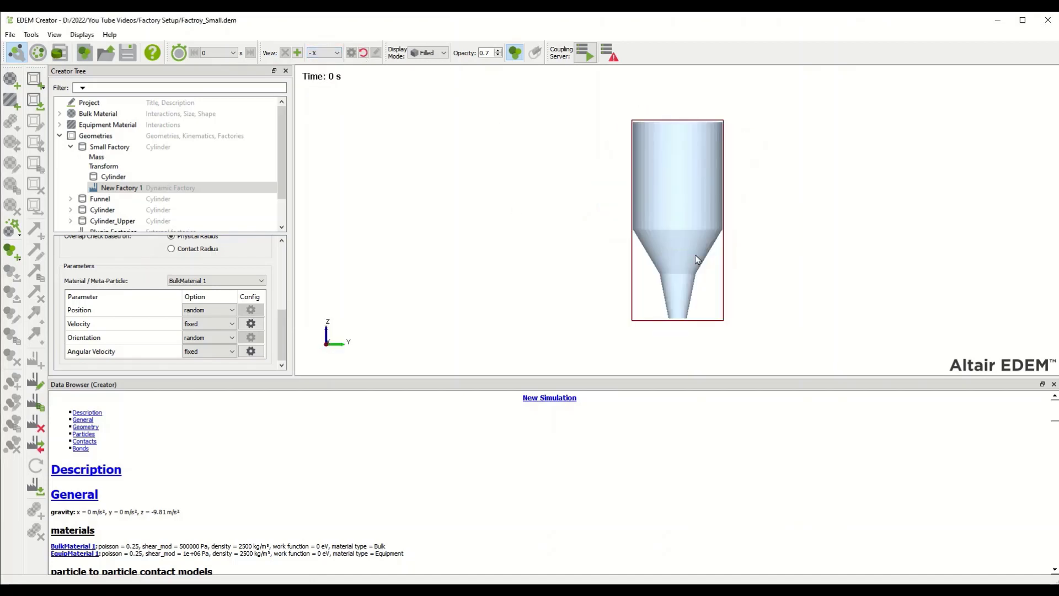
left_click(428, 53)
left_click(427, 69)
scroll(691, 284, "up", 3)
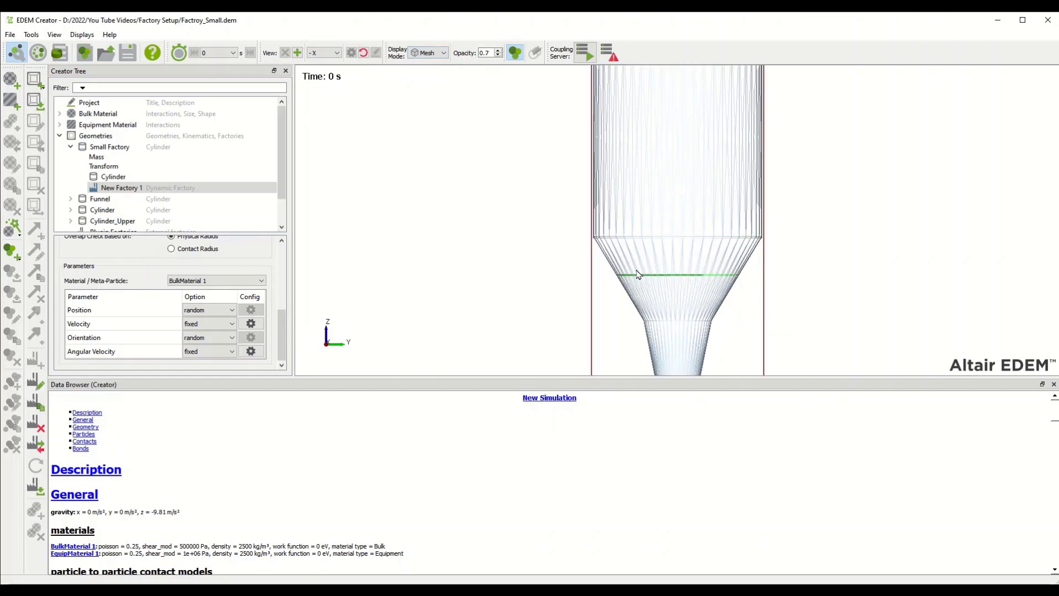
scroll(703, 301, "down", 3)
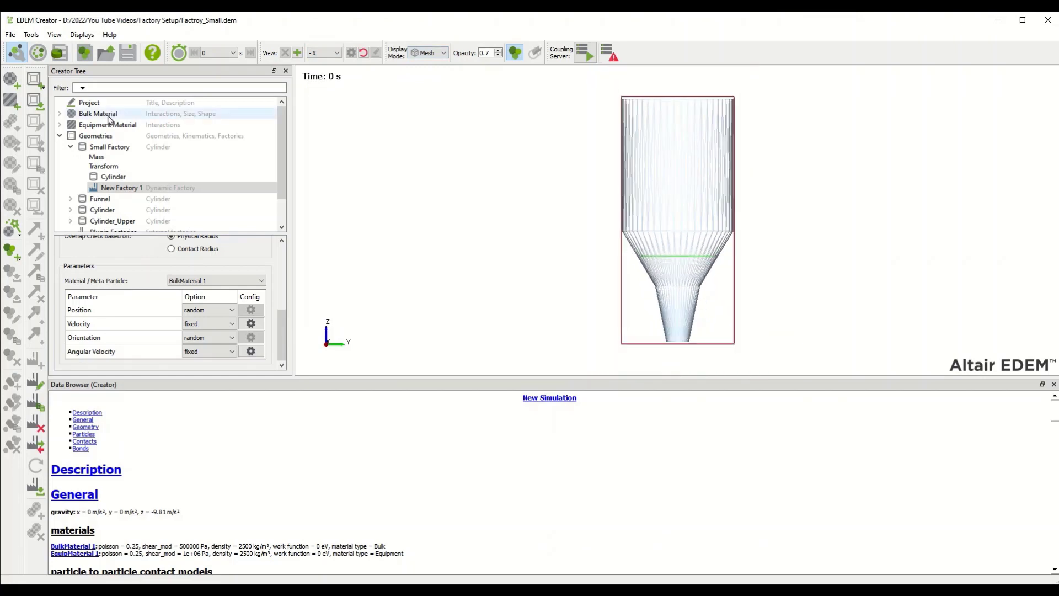
Switch to EDEM Simulator and start the 2 s simulation run.
left_click(38, 53)
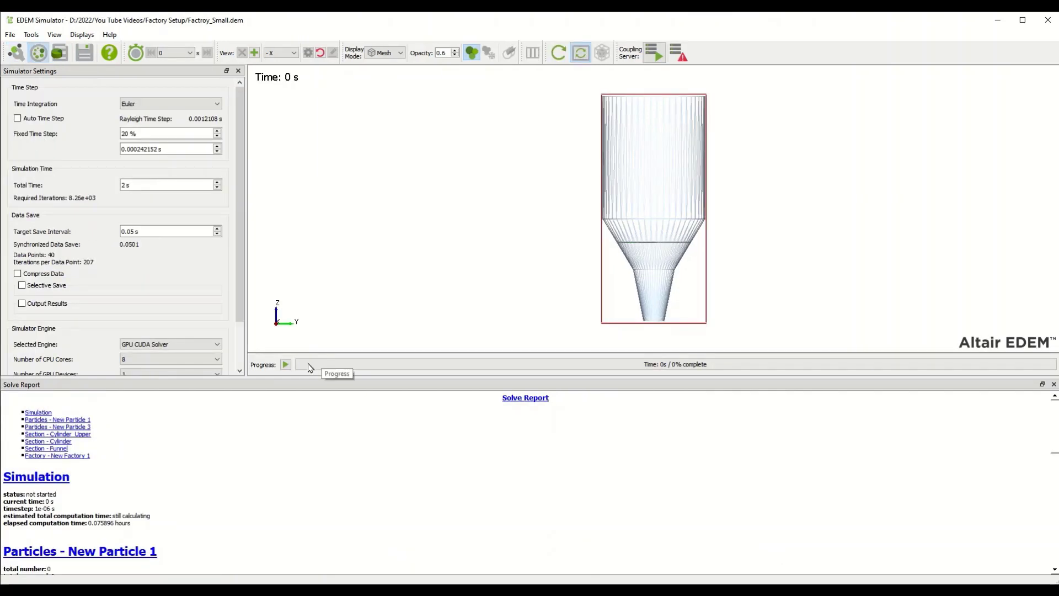
left_click(286, 365)
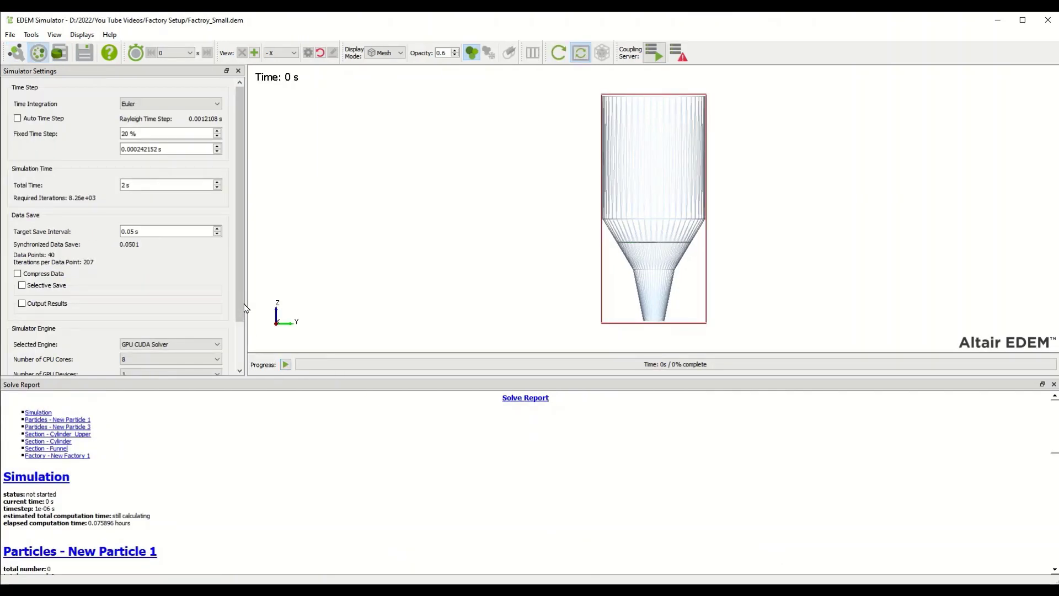
left_click(286, 365)
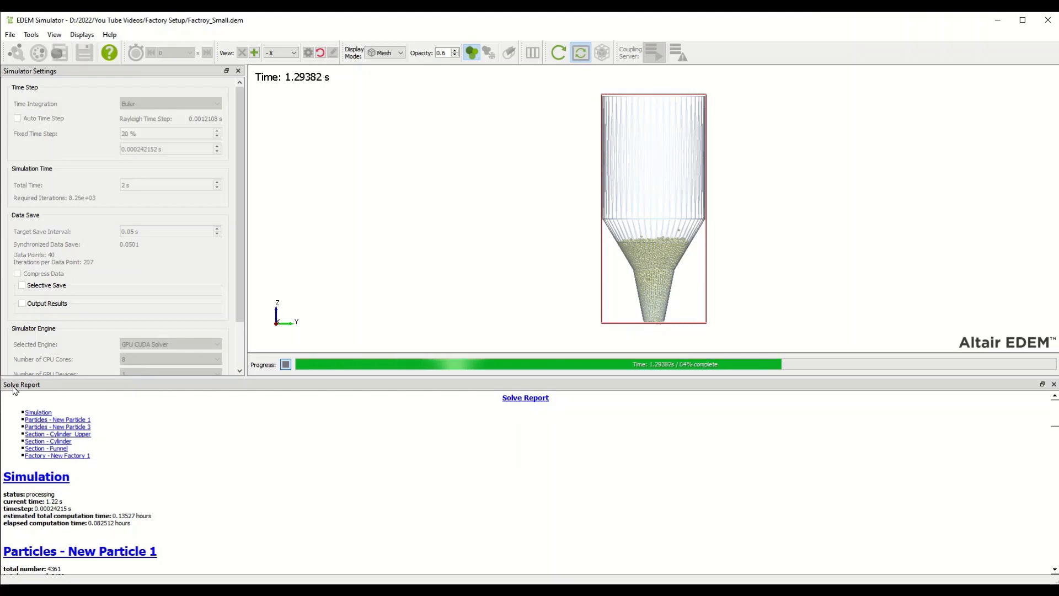
Enable the Solve Report panel and scroll to the Factory - New Factory 1 section.
right_click(378, 22)
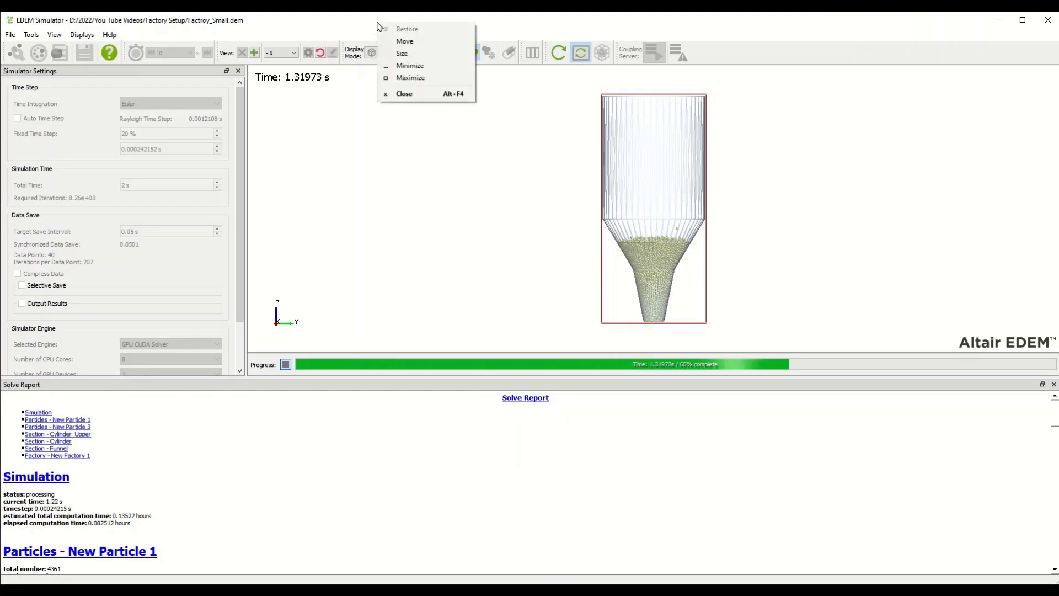
right_click(740, 56)
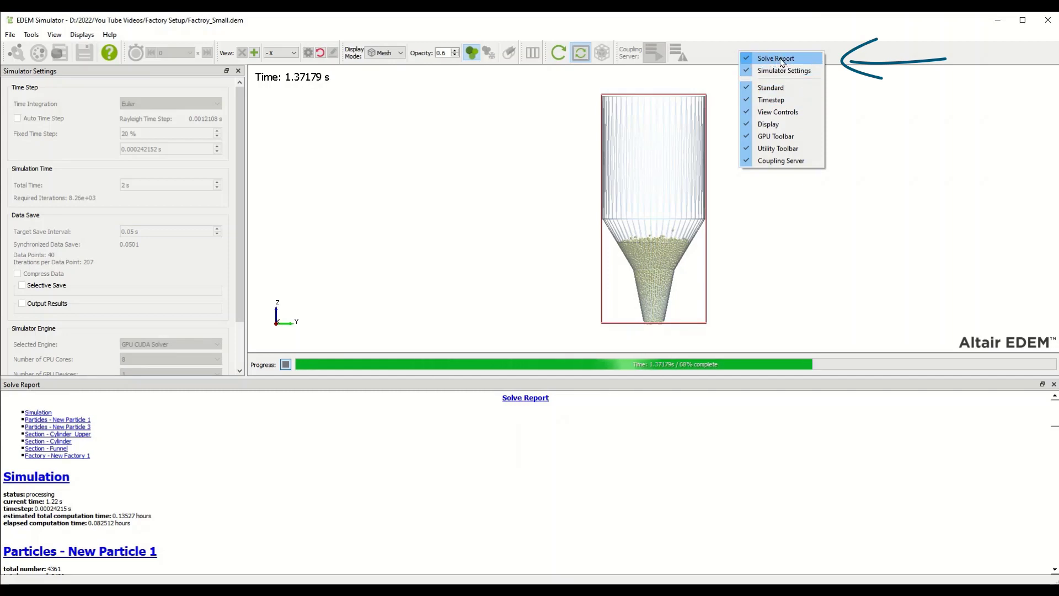
left_click(110, 457)
scroll(110, 458, "down", 10)
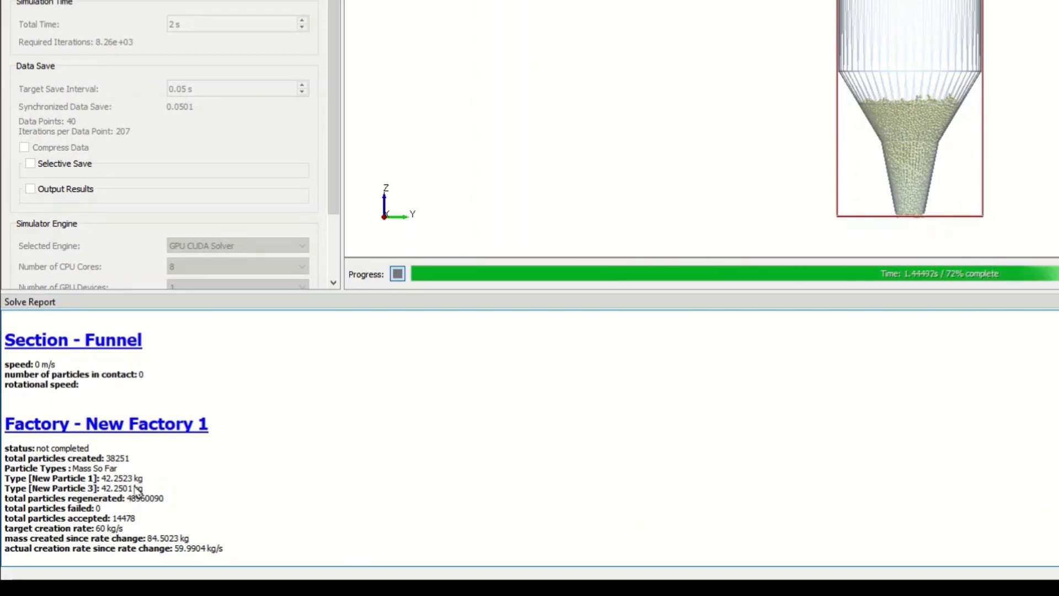
Highlight the created, regenerated and failed (26816) particle counts, then refresh the report.
left_click_drag(130, 458, 5, 458)
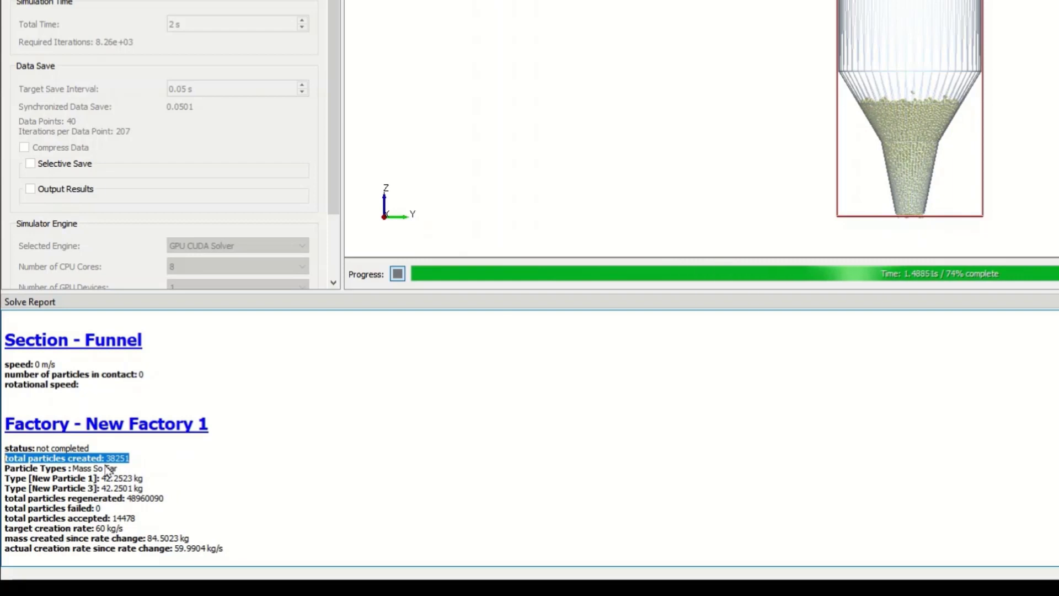
mouse_move(104, 458)
left_mouse_down()
mouse_move(127, 458)
mouse_move(115, 458)
left_mouse_up()
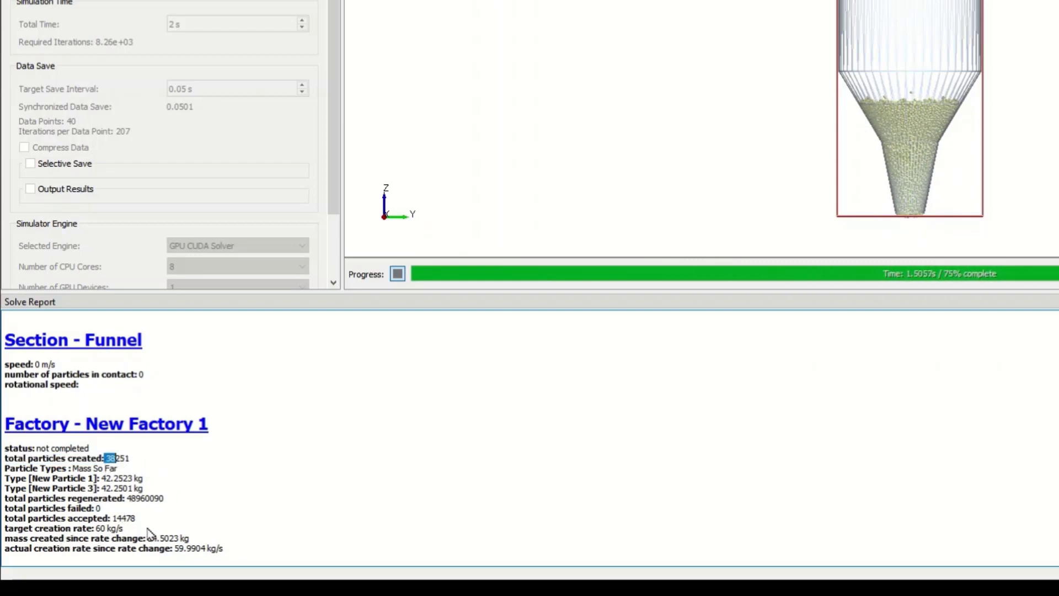
left_click_drag(164, 498, 5, 498)
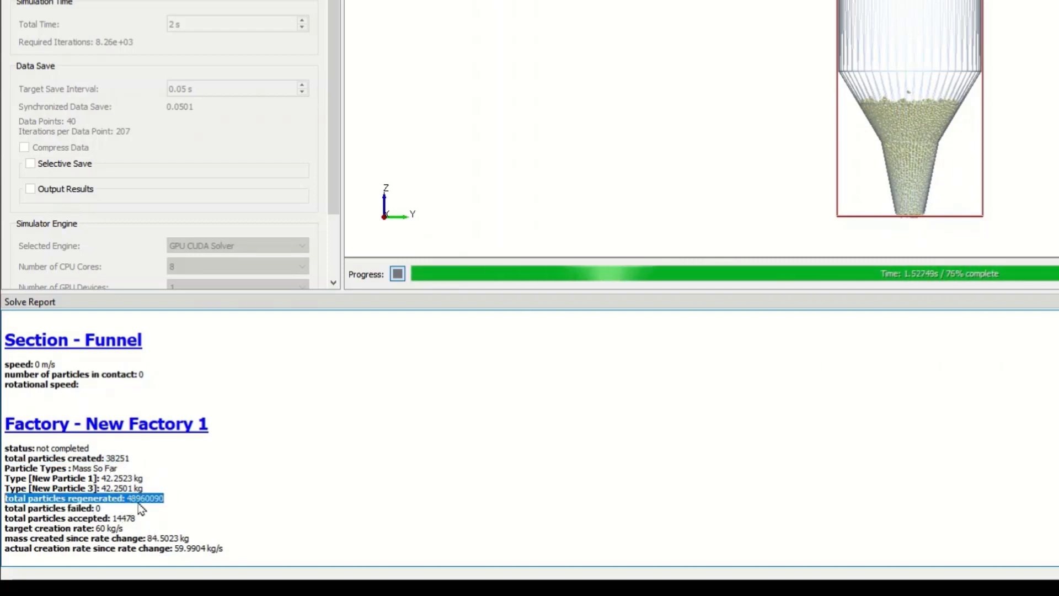
left_click_drag(126, 498, 145, 499)
left_click(171, 502)
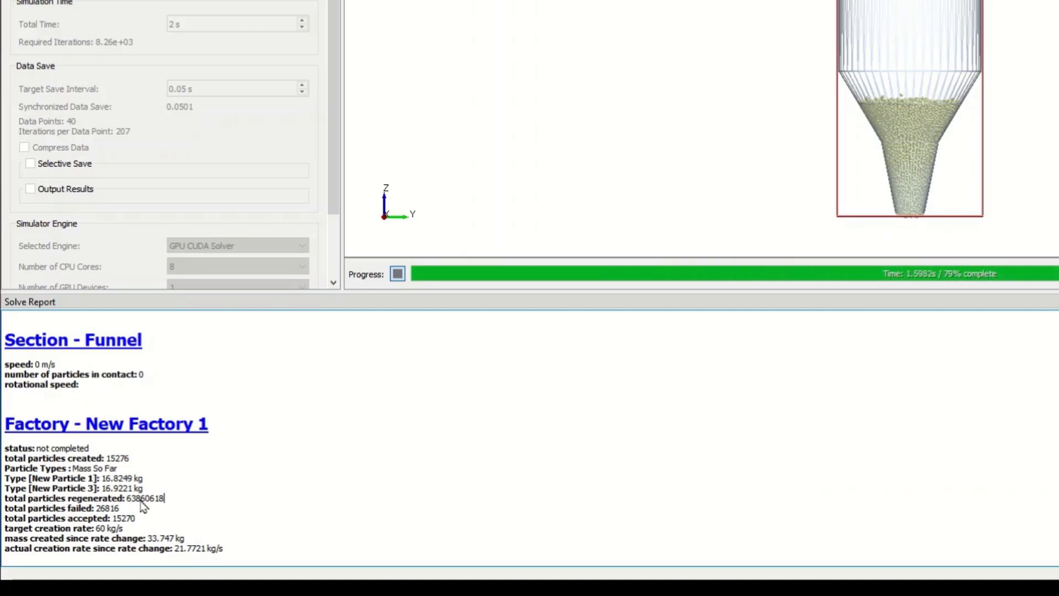
double_click(113, 508)
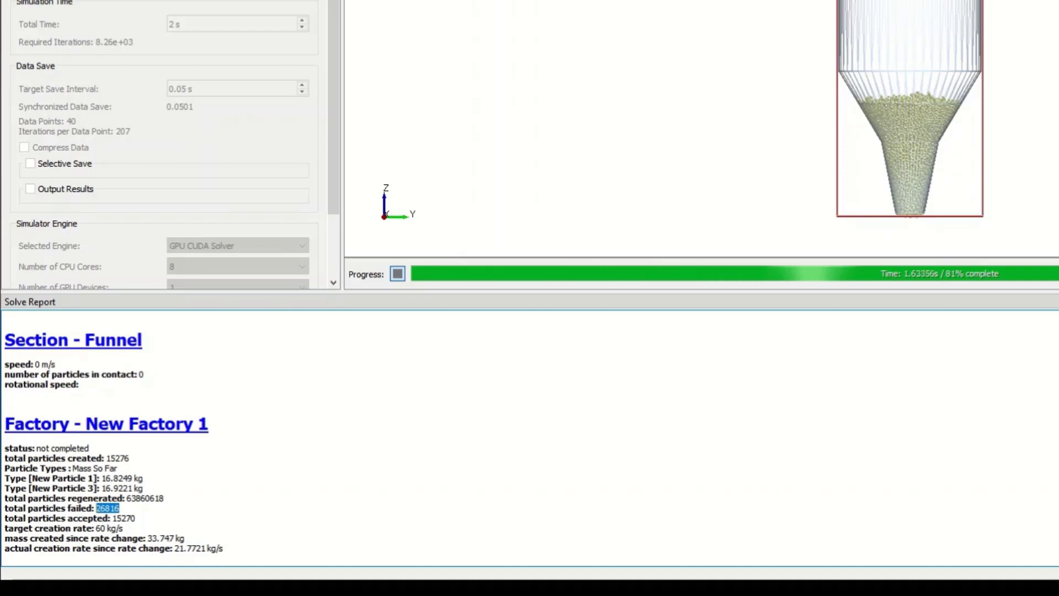
right_click(441, 447)
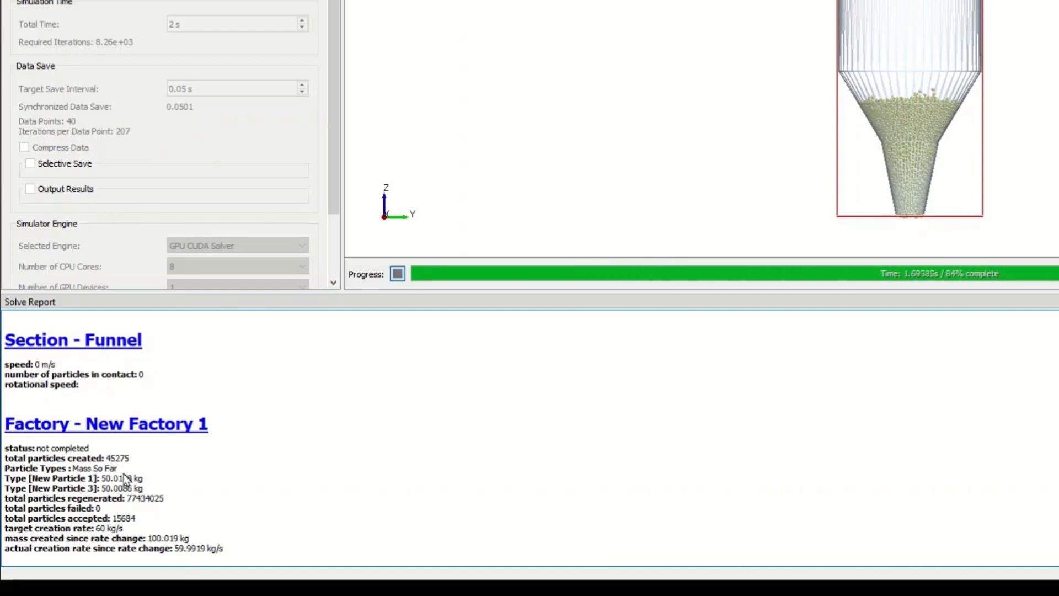
Once the run finishes at 2 s, highlight the created count and 60 target rate, then refresh the Solve Report.
triple_click(135, 460)
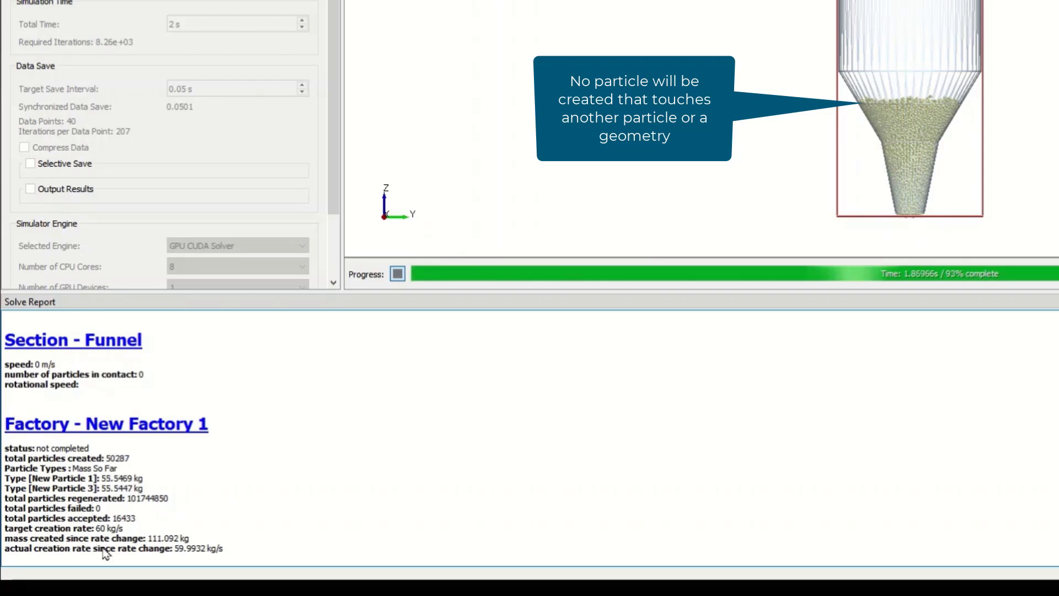
double_click(100, 528)
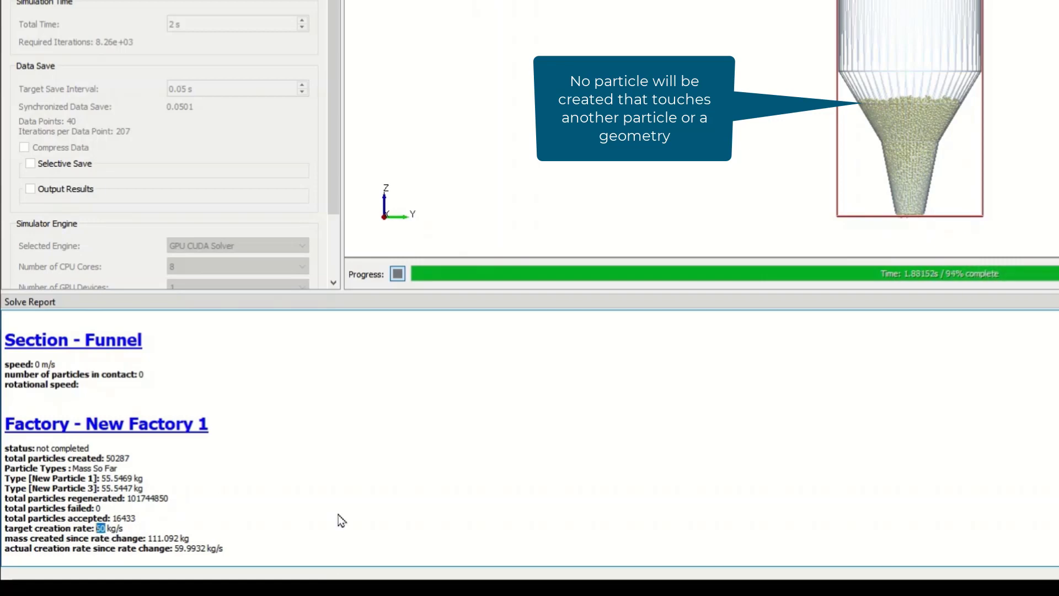
right_click(357, 458)
left_click(469, 496)
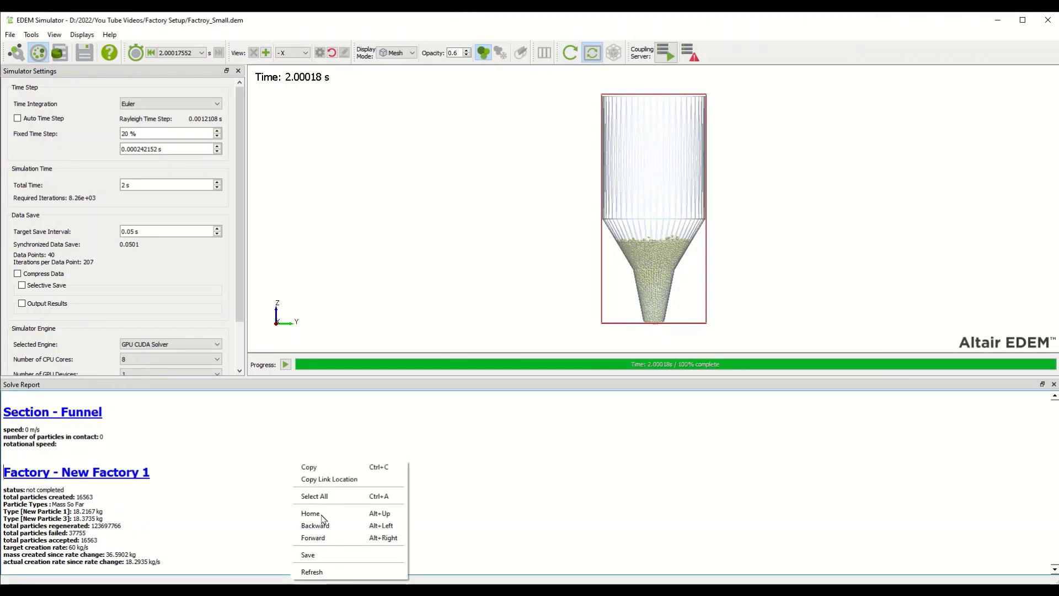
left_click(324, 571)
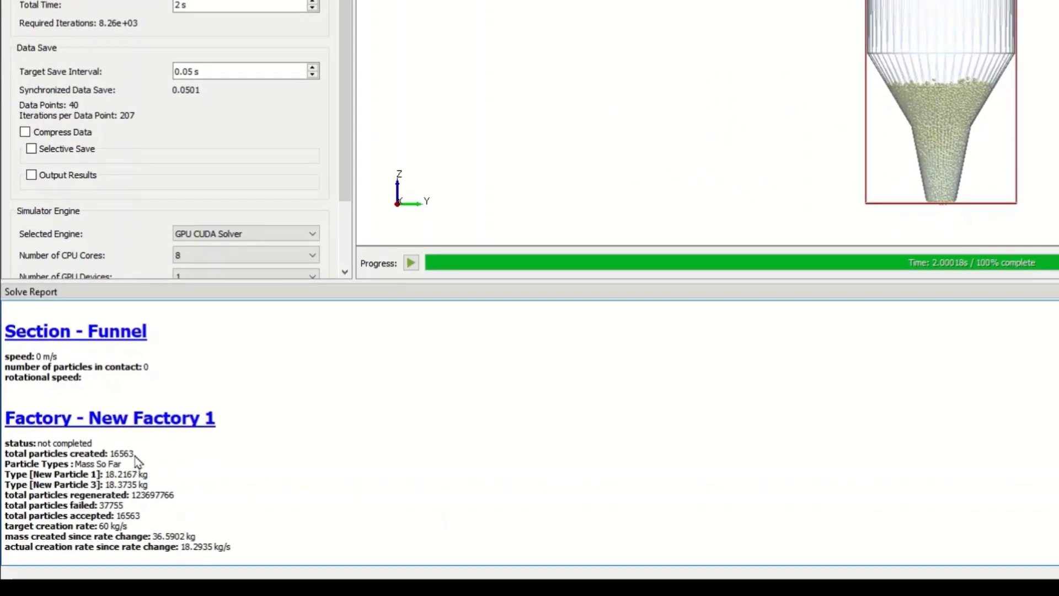
left_click_drag(134, 453, 112, 457)
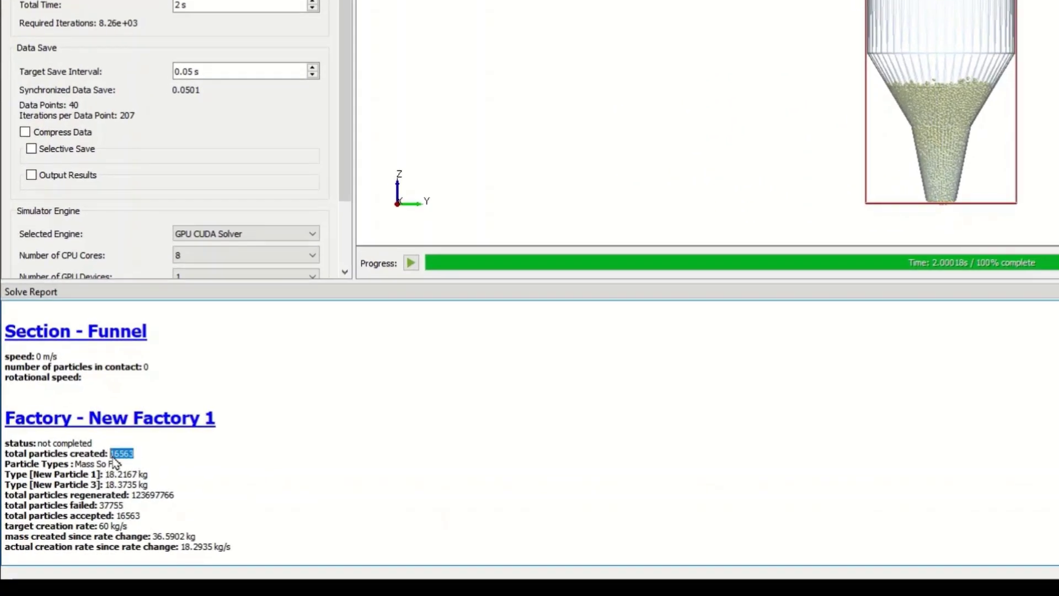
left_click_drag(176, 495, 131, 497)
left_click(148, 502)
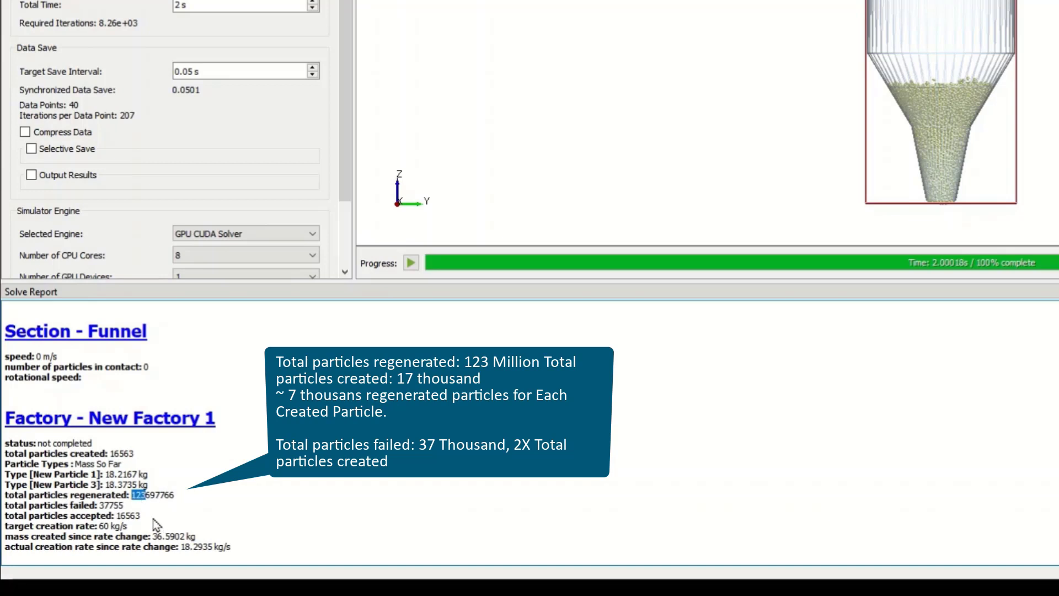
left_click_drag(124, 505, 106, 506)
double_click(107, 506)
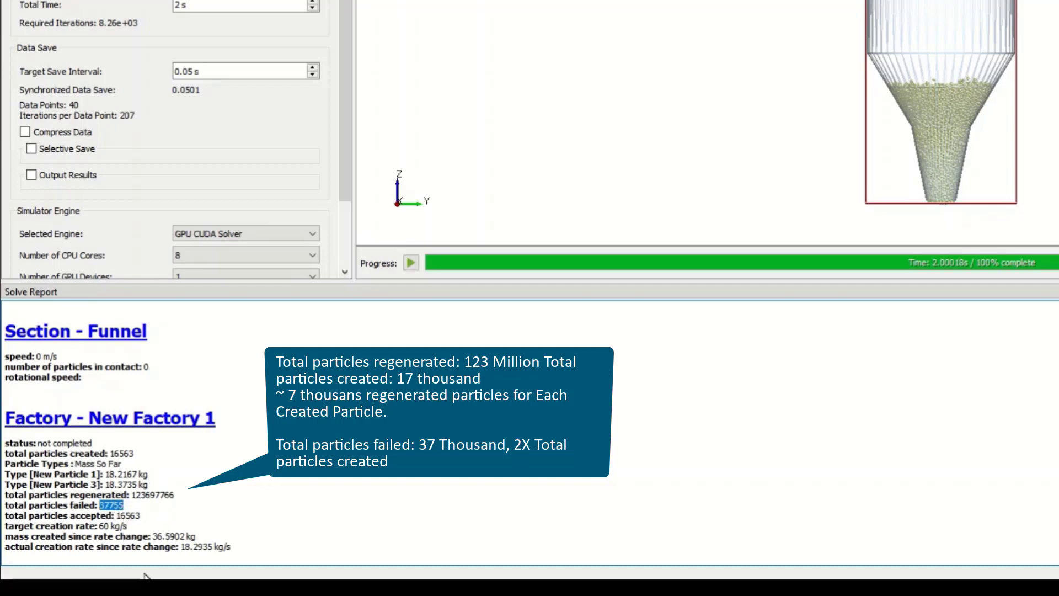
left_click_drag(231, 547, 184, 547)
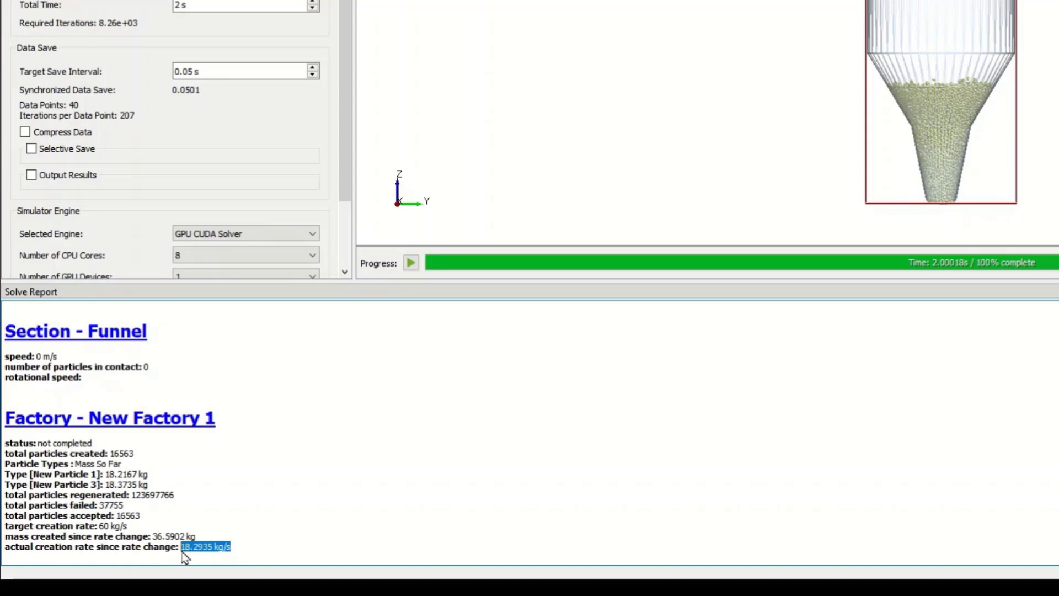
left_click(188, 553)
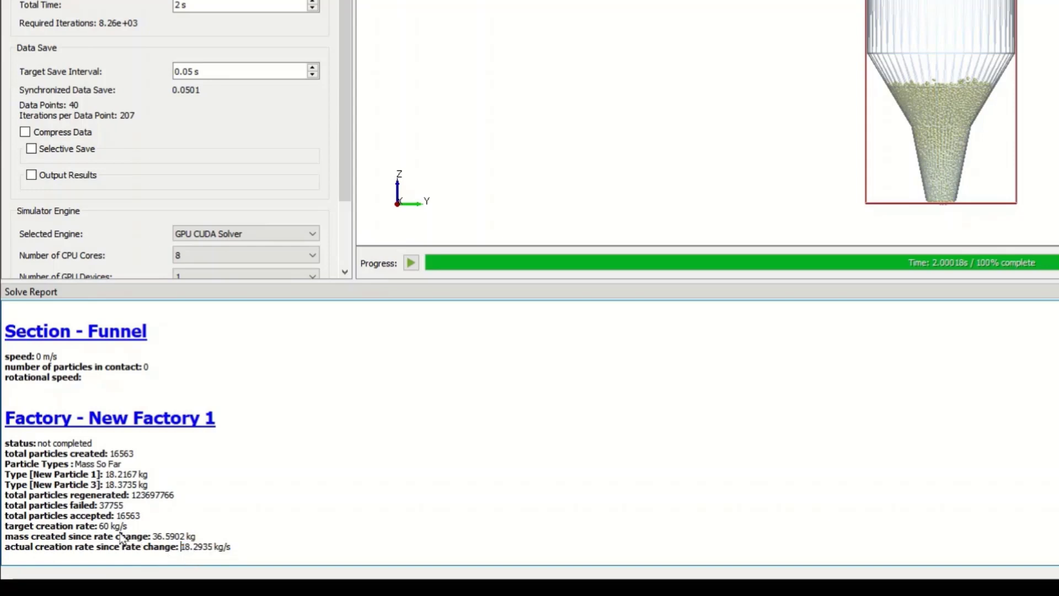
left_click_drag(128, 526, 97, 526)
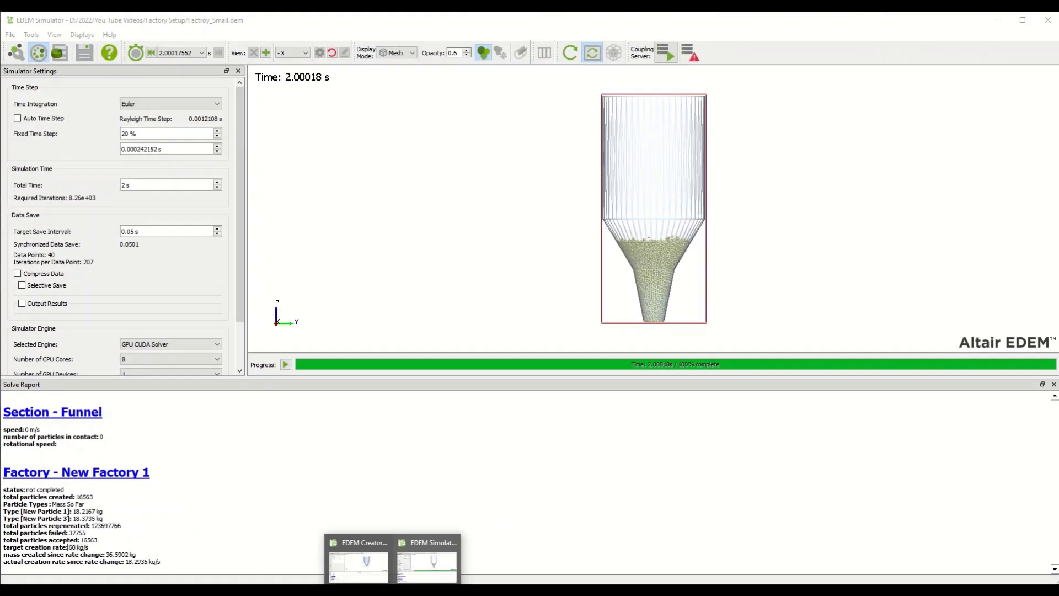
Switch to the Factroy_Large.dem setup in EDEM Creator and select the three hopper parts.
mouse_move(393, 589)
left_click(371, 573)
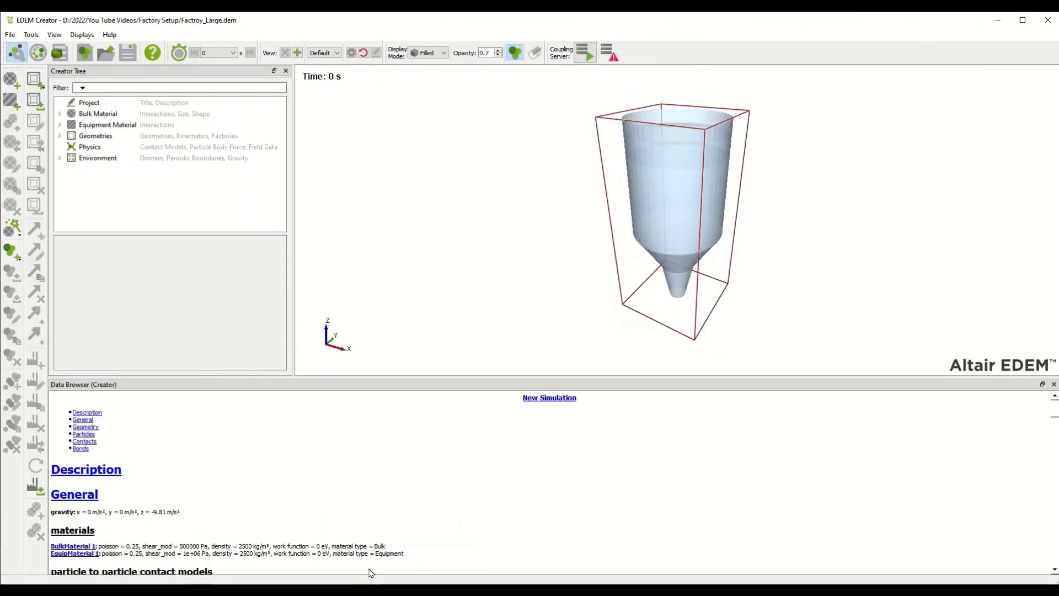
left_click_drag(679, 246, 703, 177)
left_click(703, 176)
left_click(690, 259)
left_click(681, 285)
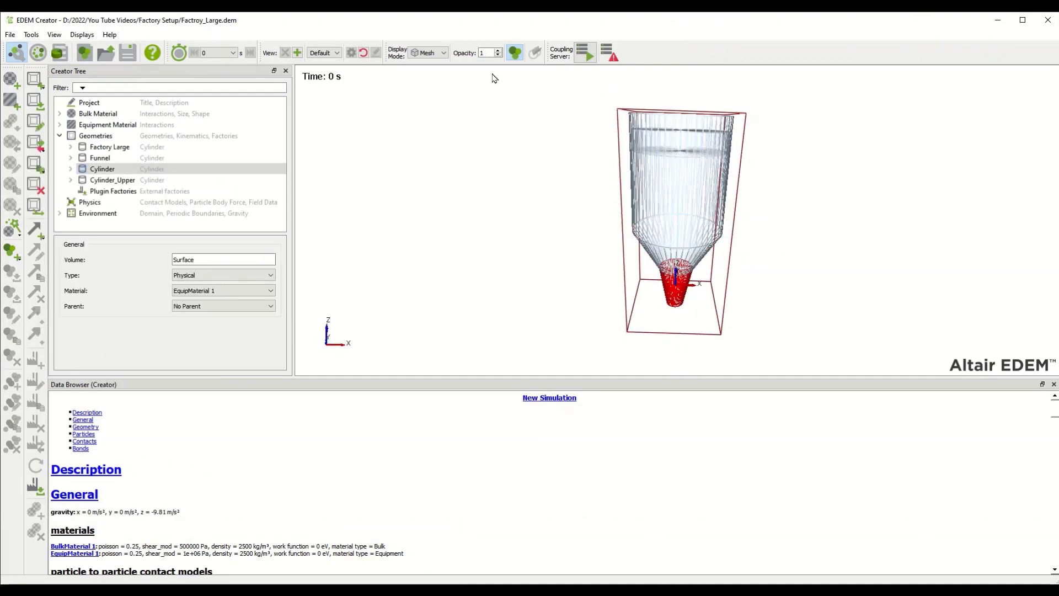
Render the hopper as solid surfaces and reselect Cylinder_Upper, Funnel and Cylinder.
left_click(428, 53)
left_click(430, 64)
left_click(665, 215)
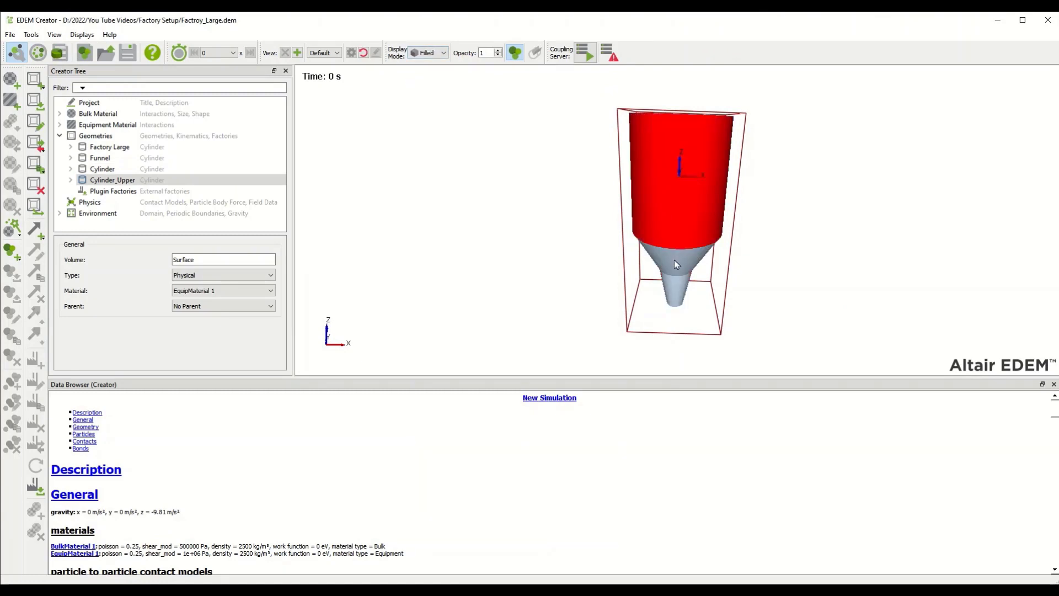
left_click(676, 264)
left_click(676, 295)
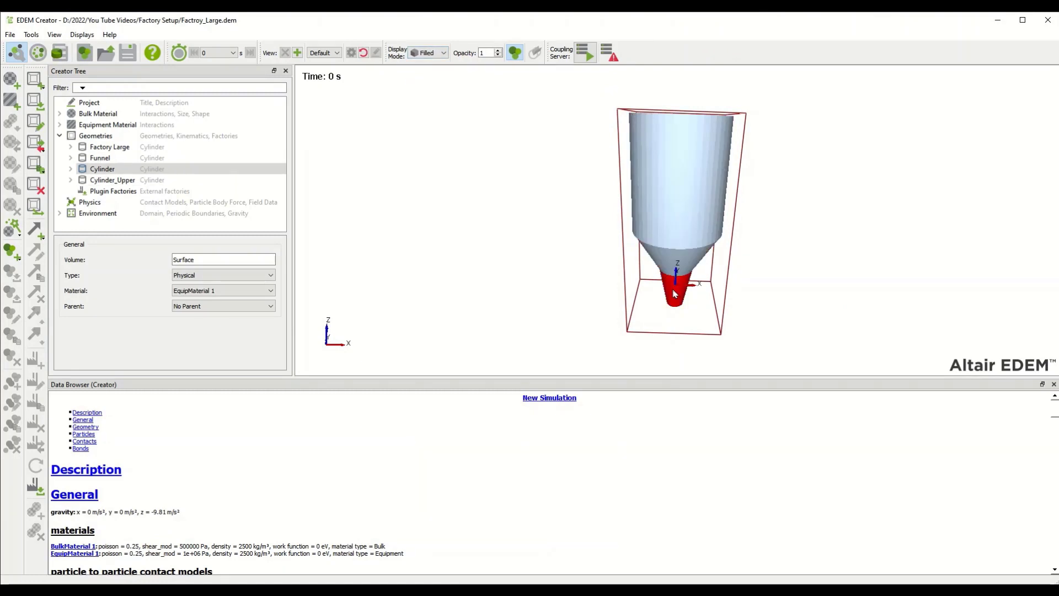
left_click(360, 119)
Select Factory Large and display the hopper as a wireframe Mesh.
left_click(428, 53)
left_click(428, 72)
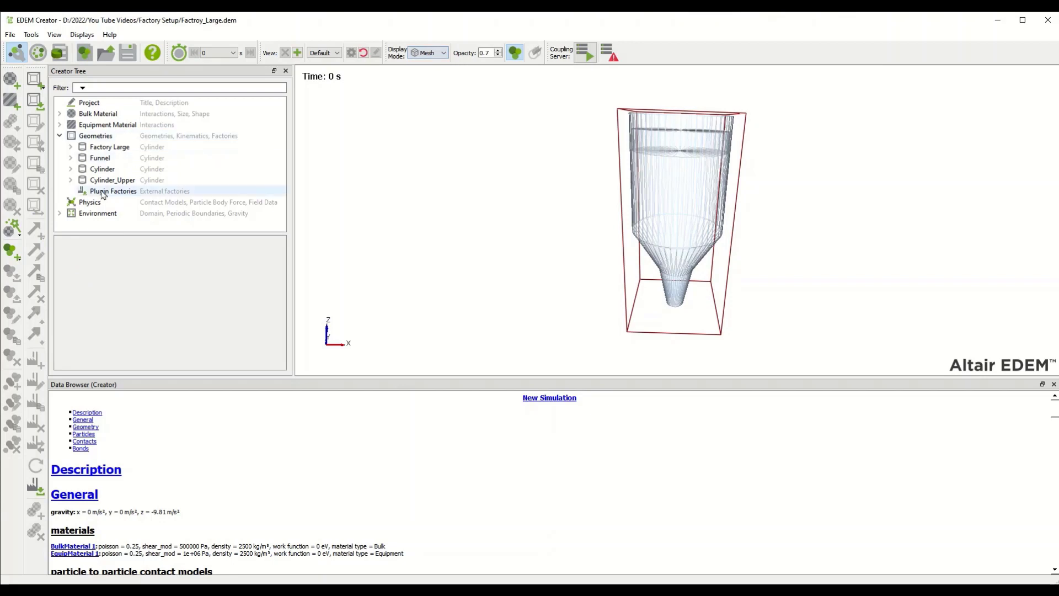
left_click(109, 147)
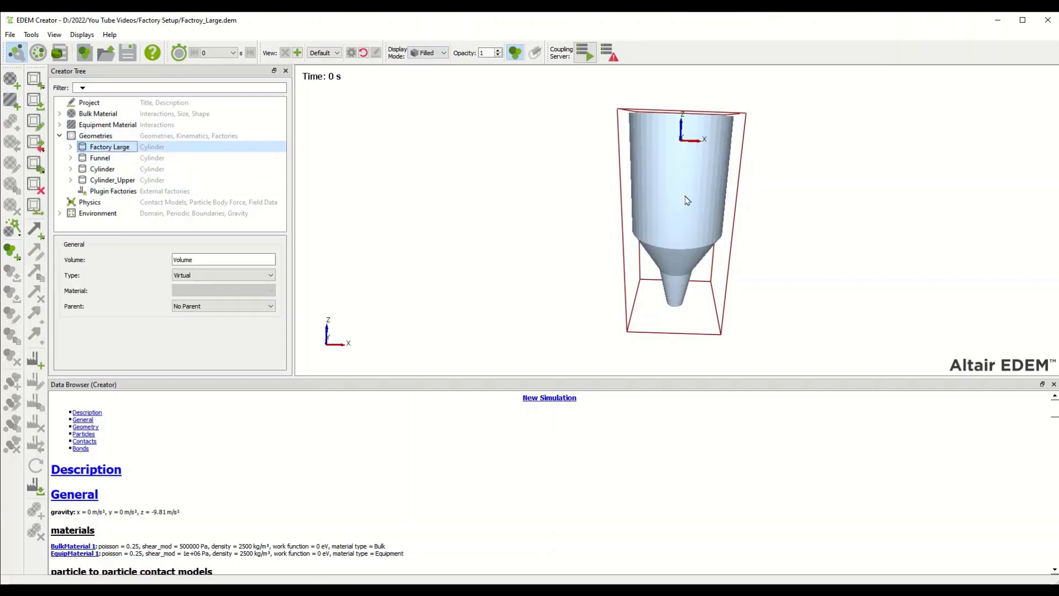
left_click(429, 52)
left_click(429, 72)
scroll(717, 144, "up", 3)
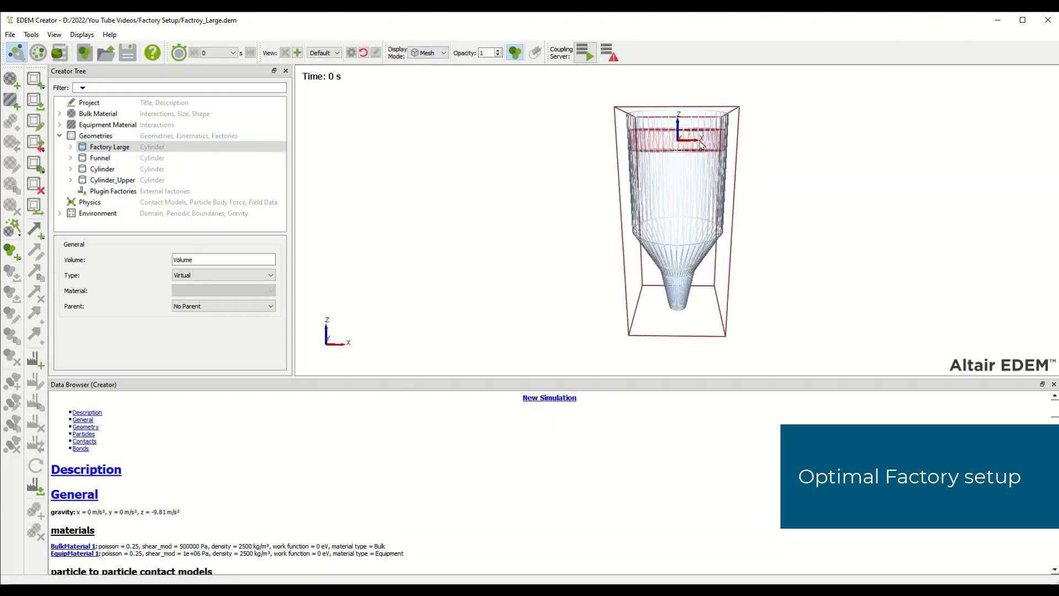
Confirm New Factory 1's 60 kg/s target mass and -5 m/s fixed velocity without changes.
scroll(689, 124, "down", 1)
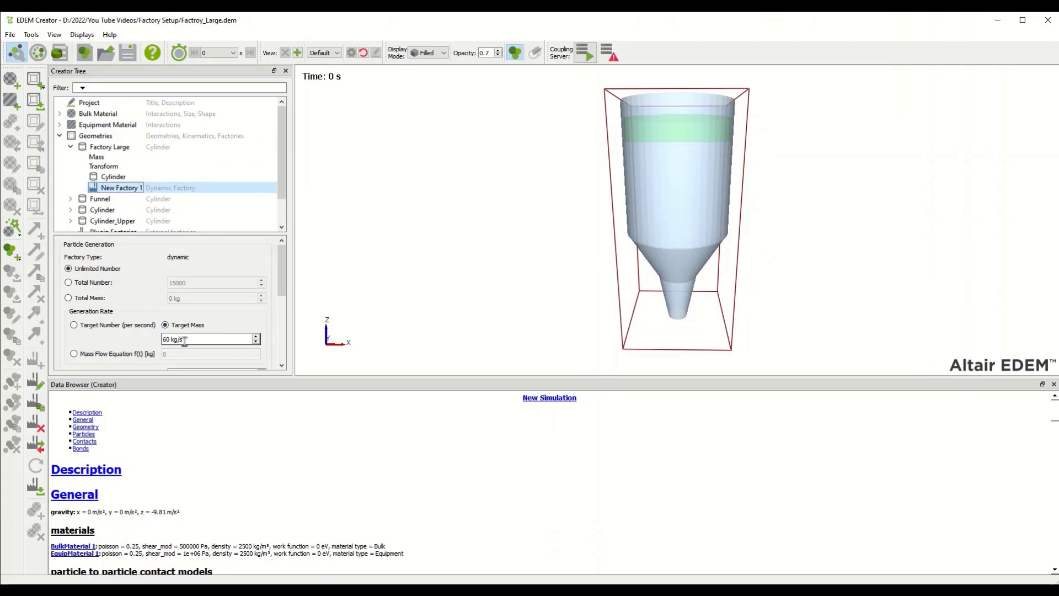
left_click(204, 334)
left_click_drag(282, 276, 283, 343)
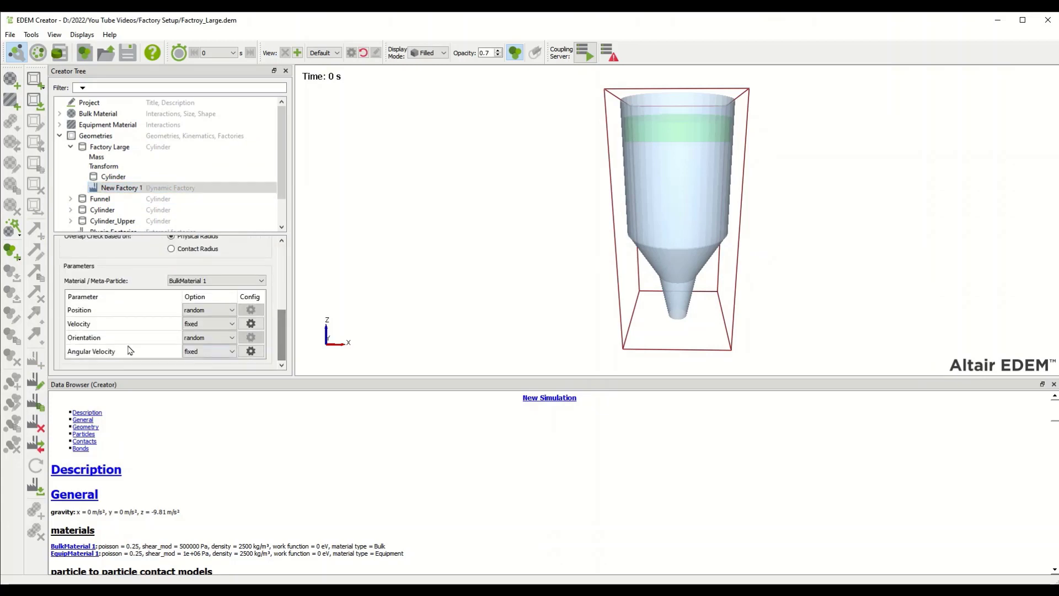
left_click(251, 323)
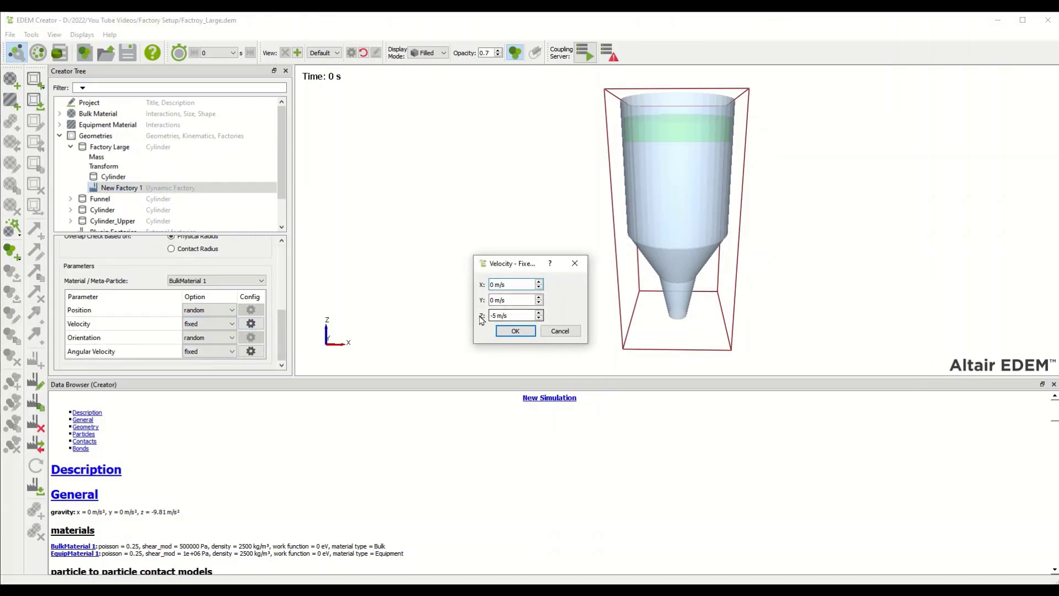
left_click(559, 331)
Switch to EDEM Simulator, start the Factory_Large.dem run and tilt the view of the filling hopper.
left_click(38, 52)
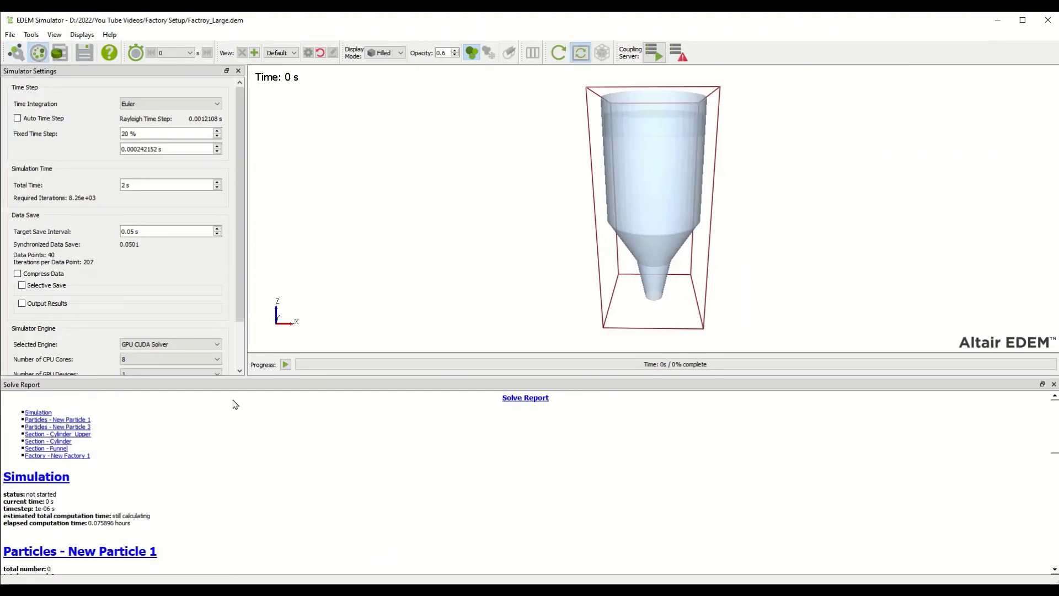
left_click(285, 364)
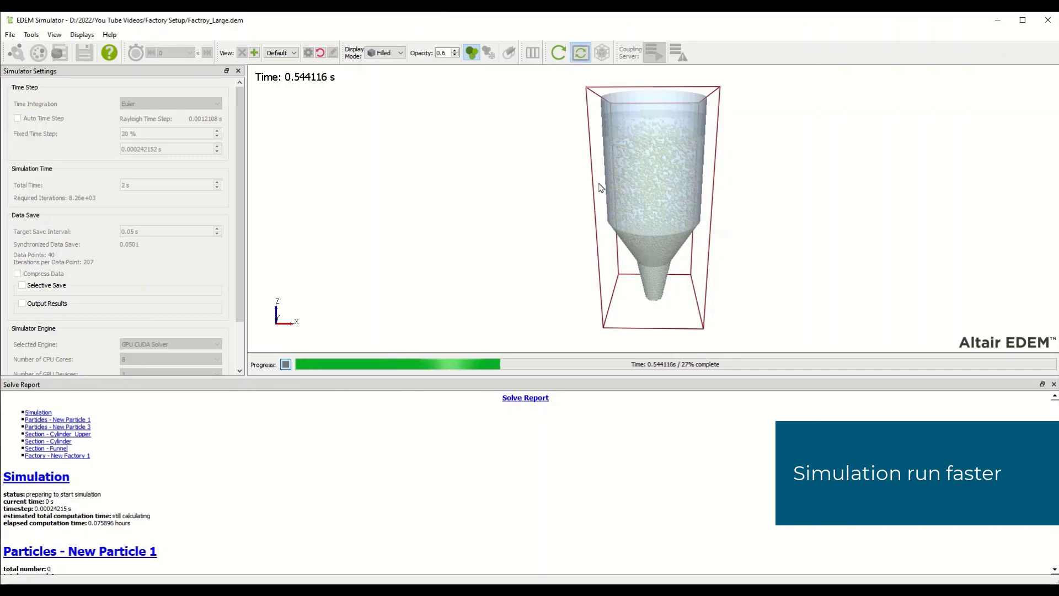
left_click_drag(601, 187, 684, 273)
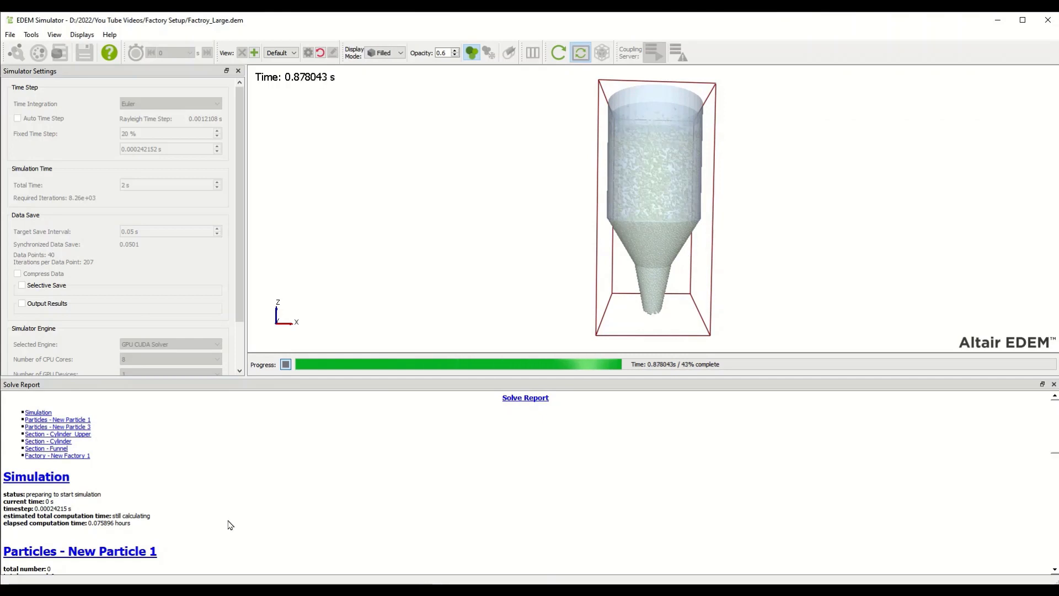
Refresh the Solve Report and highlight New Factory 1's 31747 created, 3861 regenerated and 0 failed counts.
right_click(201, 452)
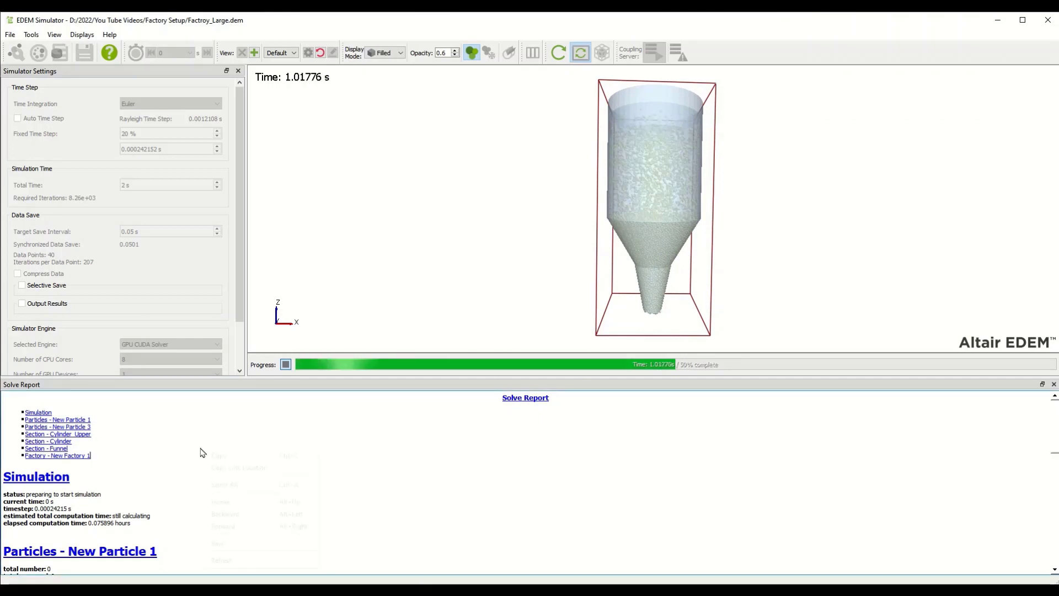
left_click(223, 560)
left_click(83, 456)
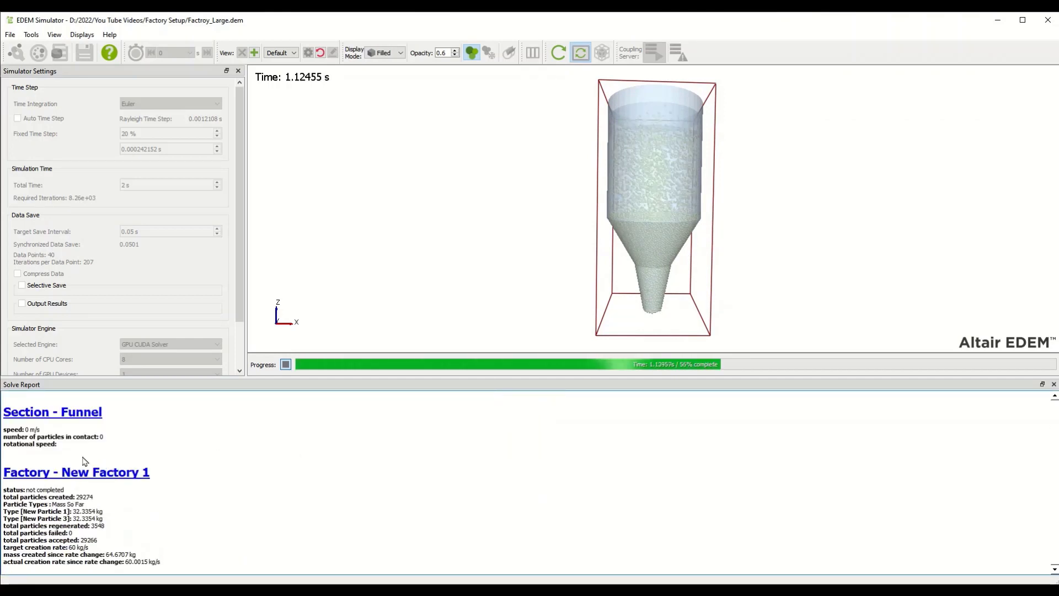
double_click(78, 496)
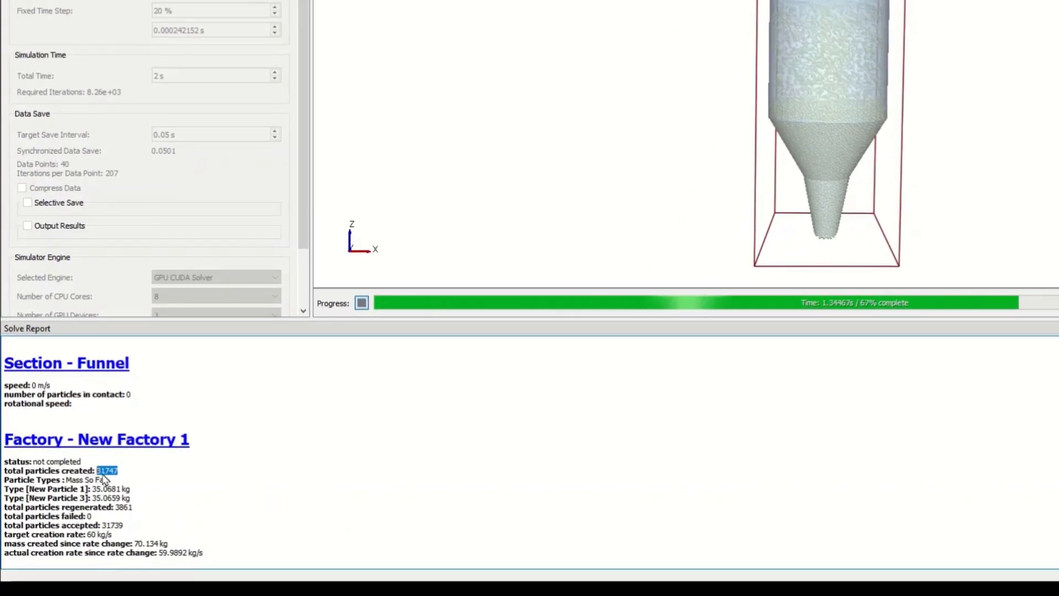
double_click(122, 507)
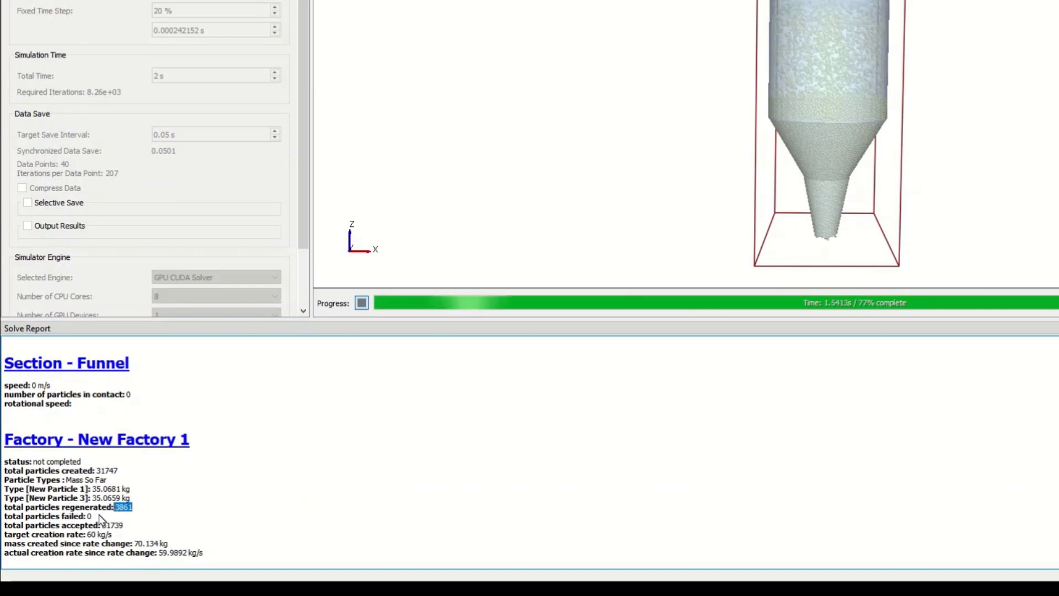
left_click_drag(92, 516, 79, 516)
left_click(828, 465)
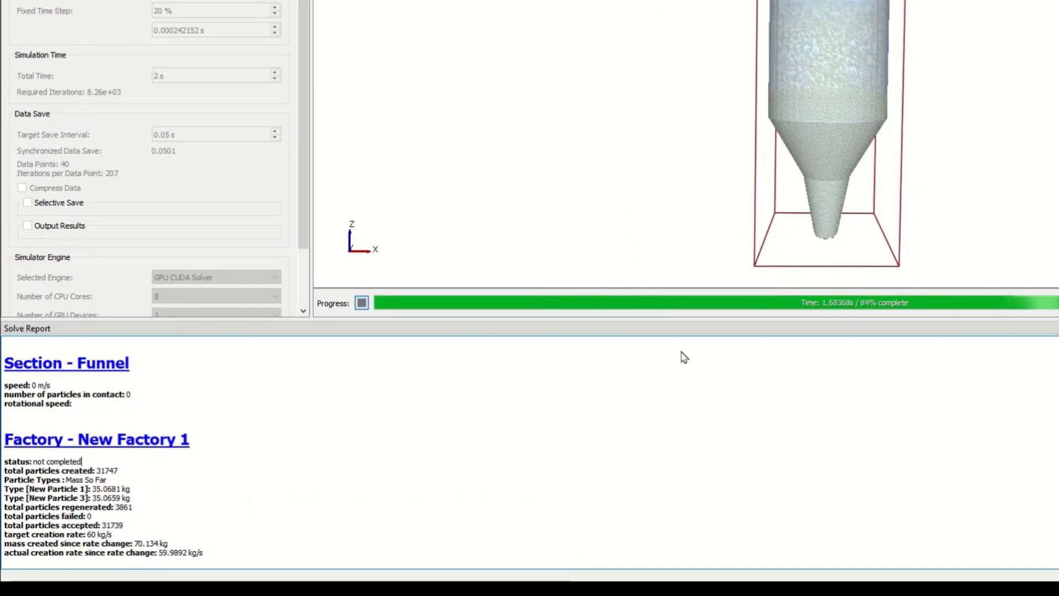